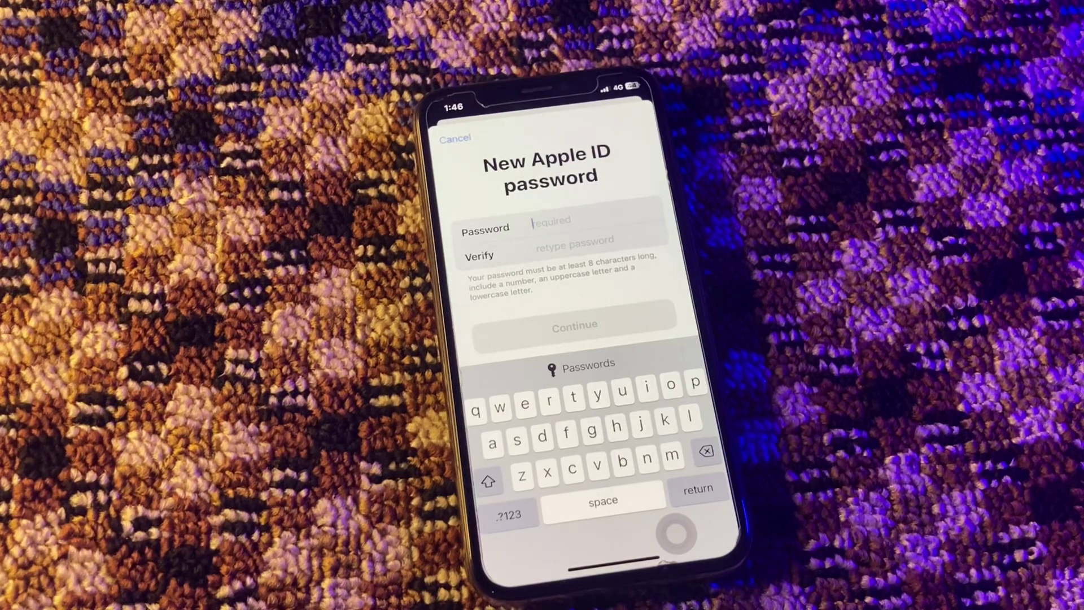
# Swipe up to dismiss the blank New Apple ID password screen to the home screen.
pyautogui.moveTo(614, 561); pyautogui.dragTo(594, 339)
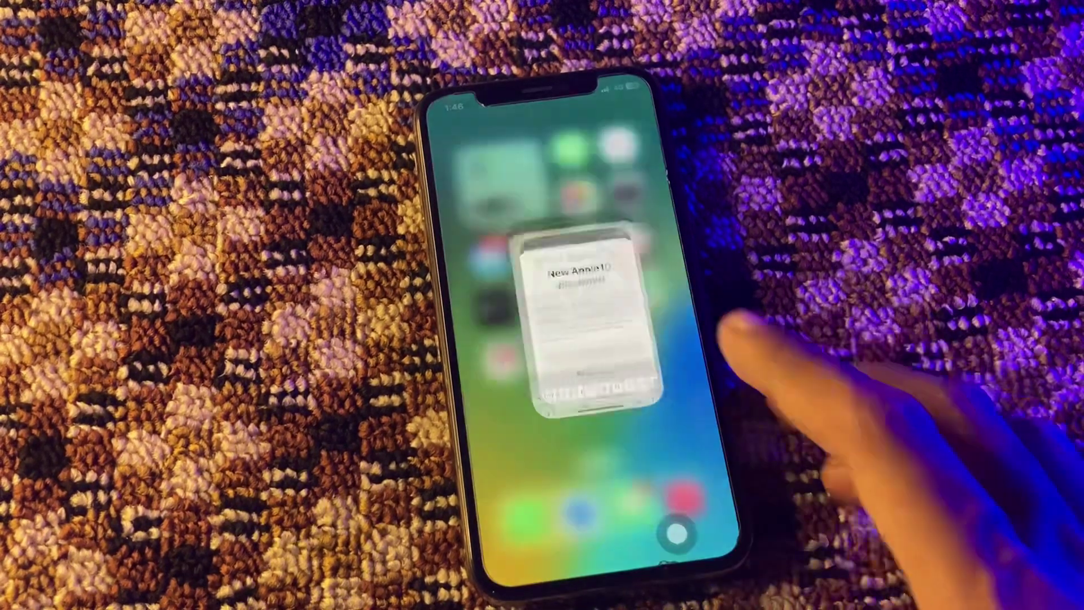